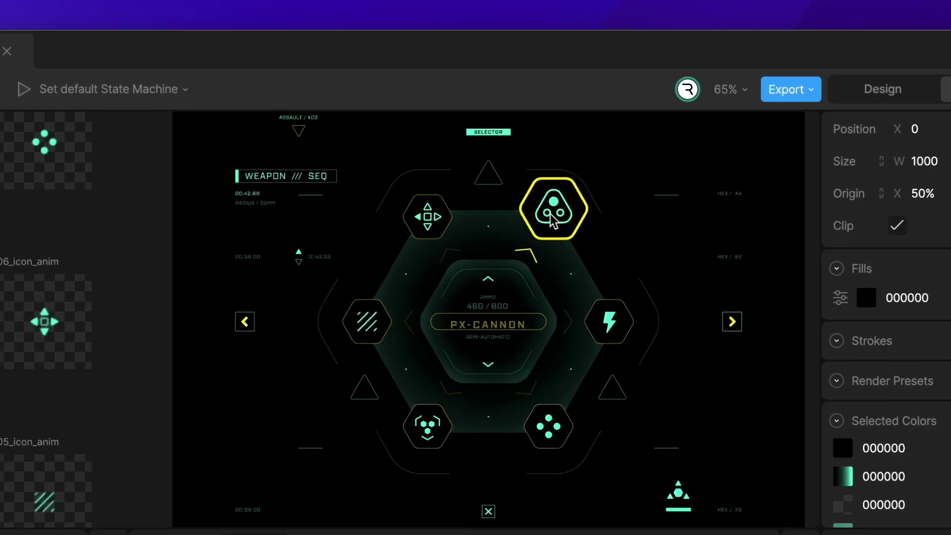
Step: Try the radial menu weapon submenu, the Lyra main menu and the console demo's AREA X03
left_click(550, 223)
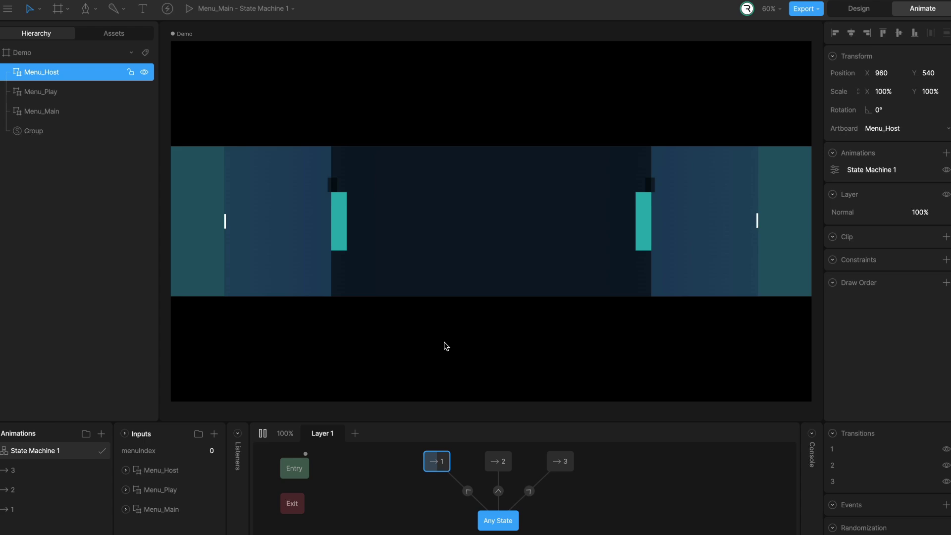
left_click(486, 208)
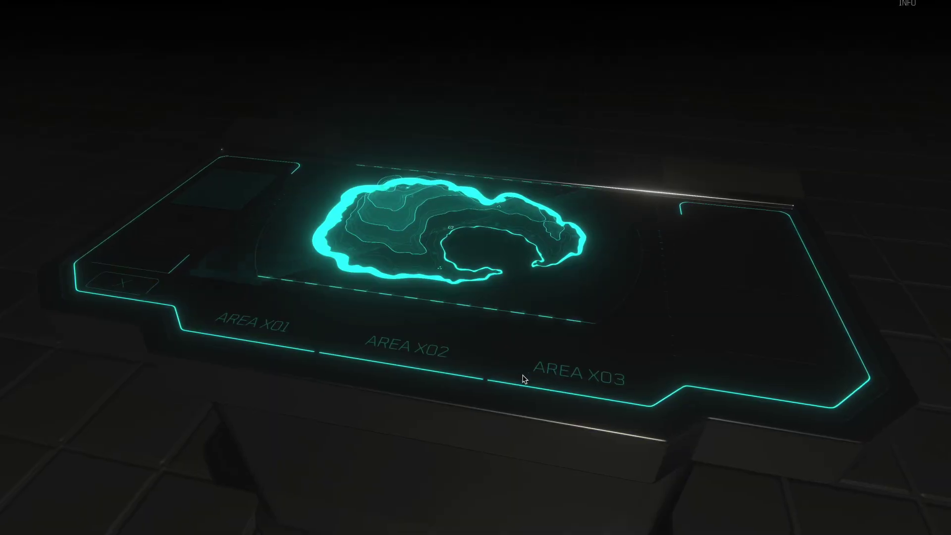
left_click(540, 368)
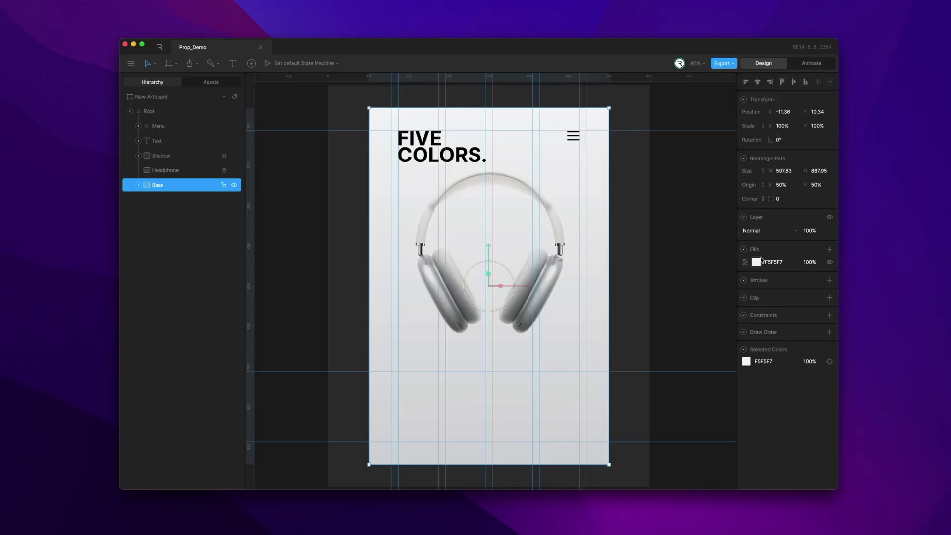
Step: Reduce the base rectangle's corner rounding, add a green-grey circle, and shift the wave pattern down
left_click_drag(786, 199, 786, 201)
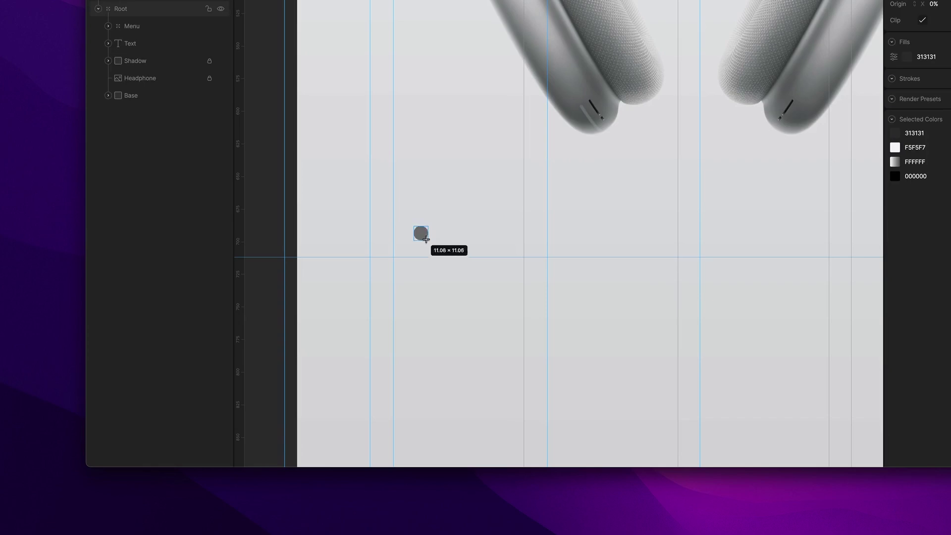
left_click_drag(450, 276, 458, 289)
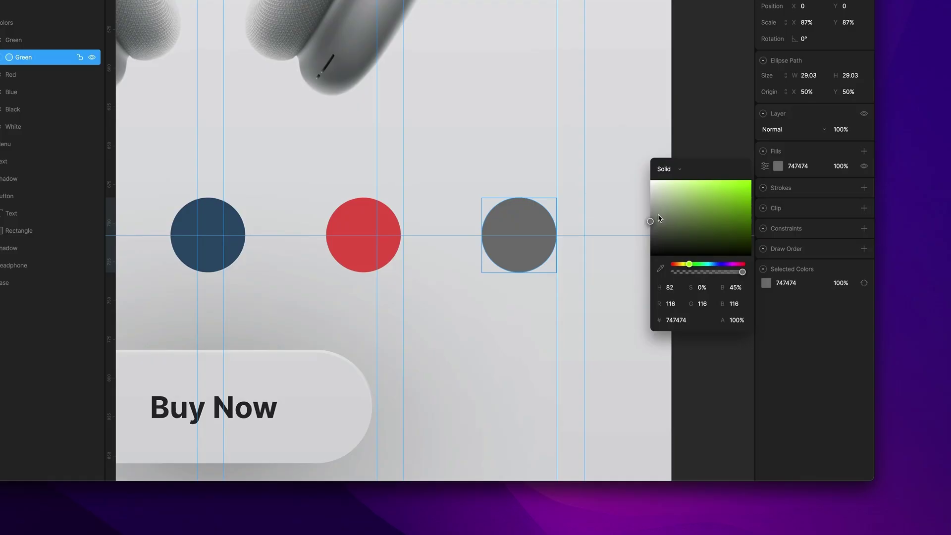
left_click_drag(658, 219, 663, 203)
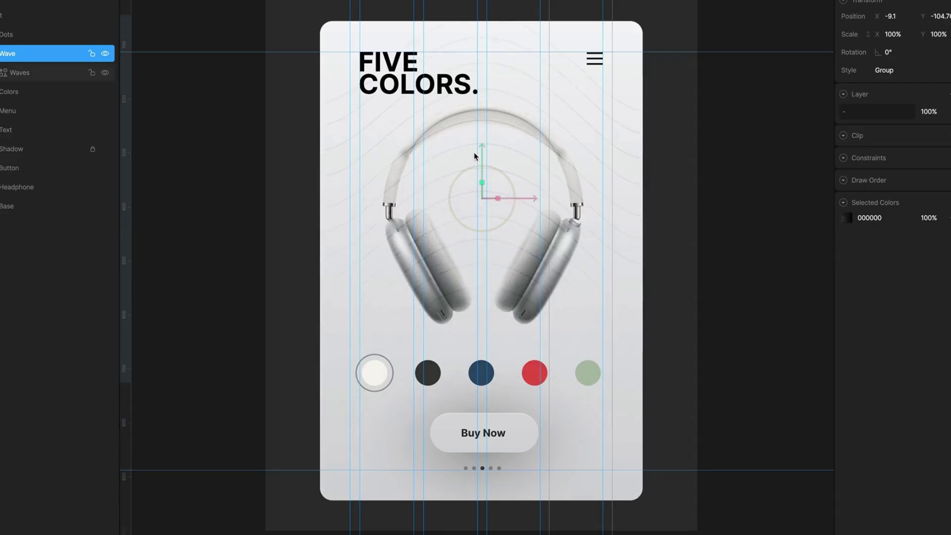
left_click_drag(475, 156, 481, 167)
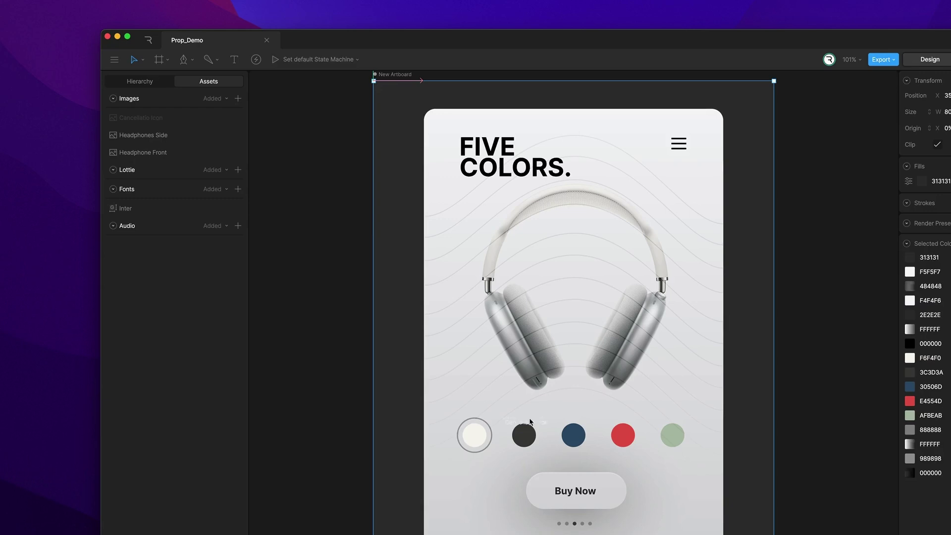
Step: Place the Cancellatio Icon and Headphones Side images, moving the side image down and right
left_click_drag(671, 502, 677, 500)
left_click(209, 81)
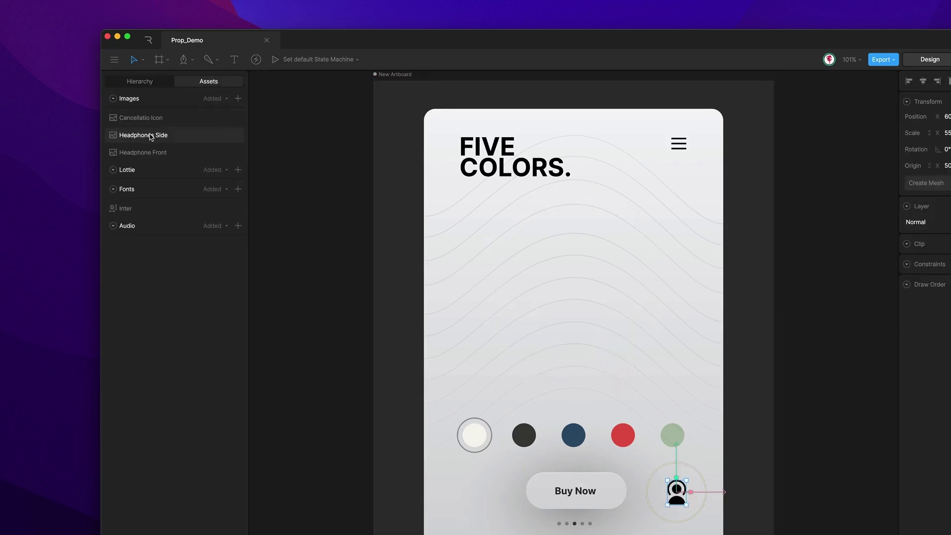
left_click_drag(531, 290, 570, 293)
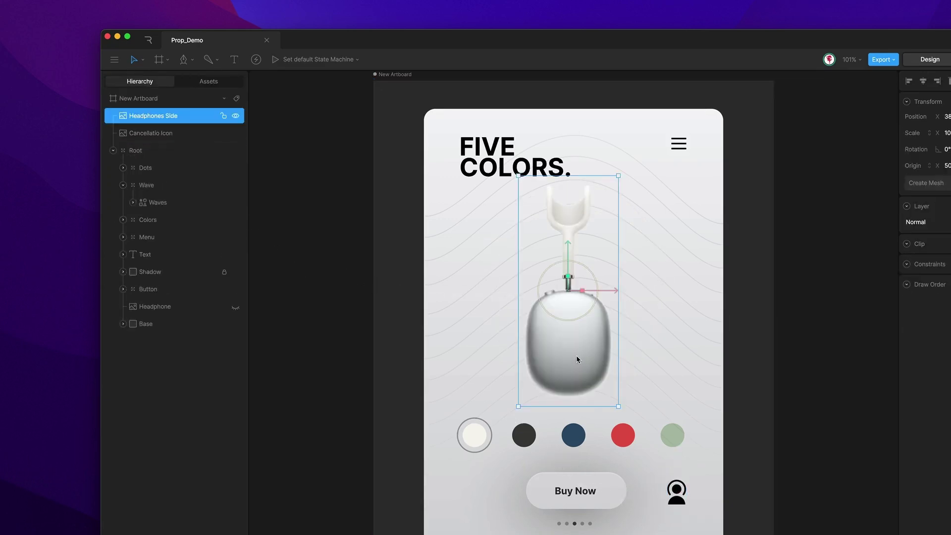
left_click_drag(576, 361, 579, 375)
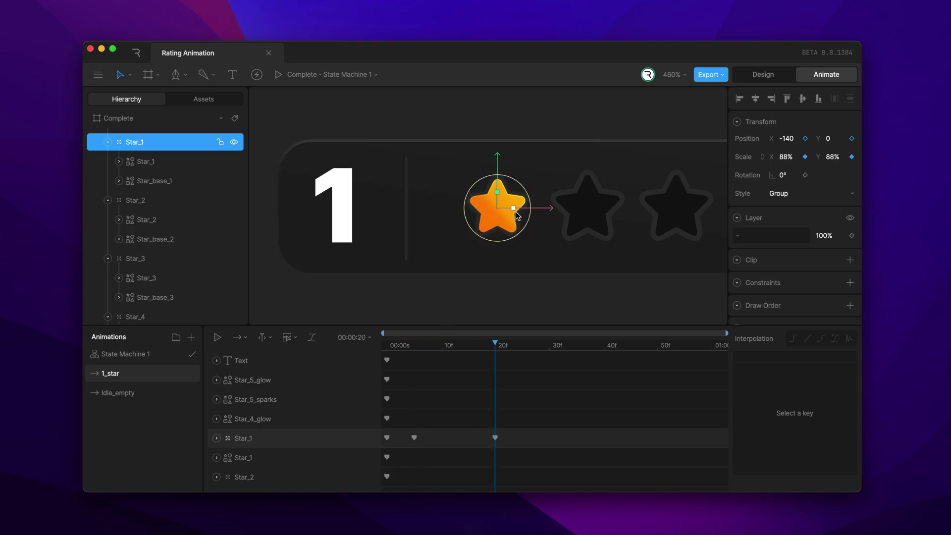
Step: Key Star_1's scale with Cubic easing, preview its curves, and add 2_stars to State Machine 1
left_click_drag(530, 220, 533, 224)
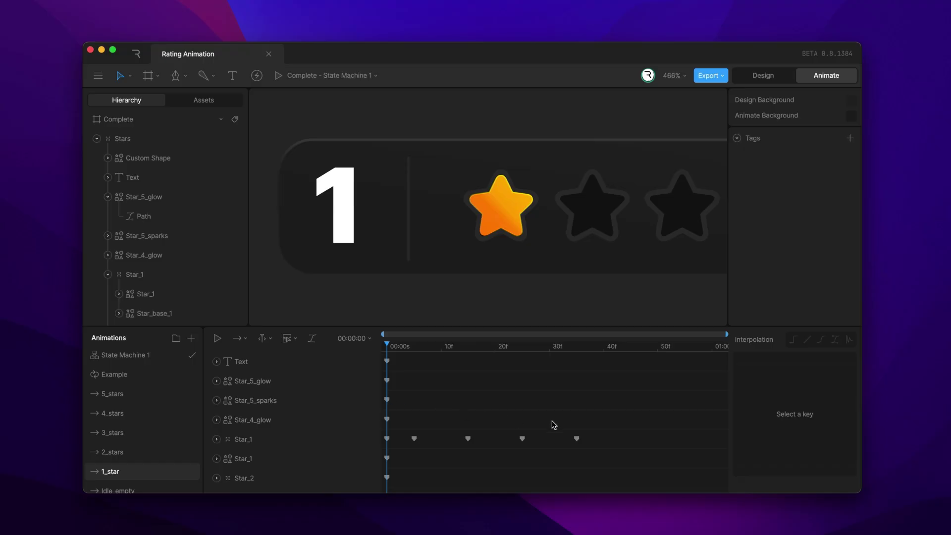
left_click_drag(608, 435, 387, 452)
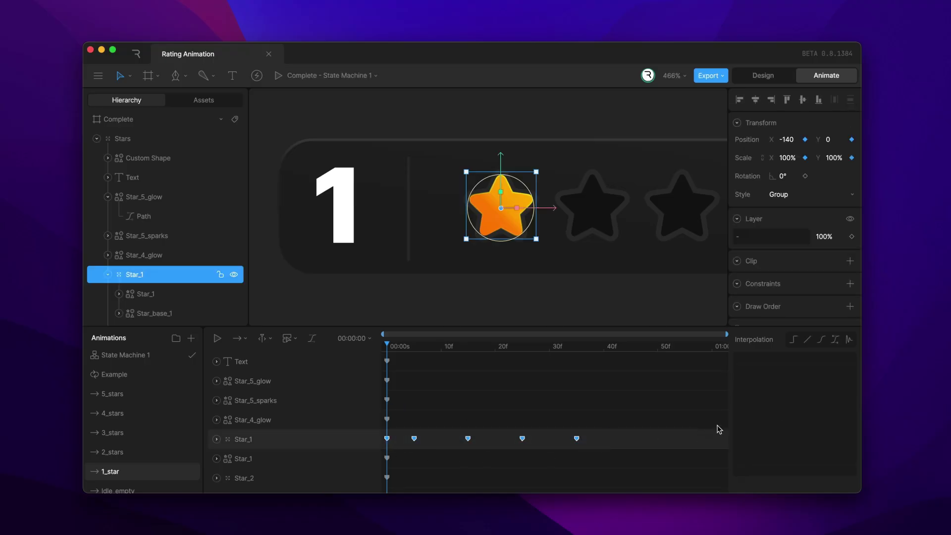
left_click(822, 344)
key("space")
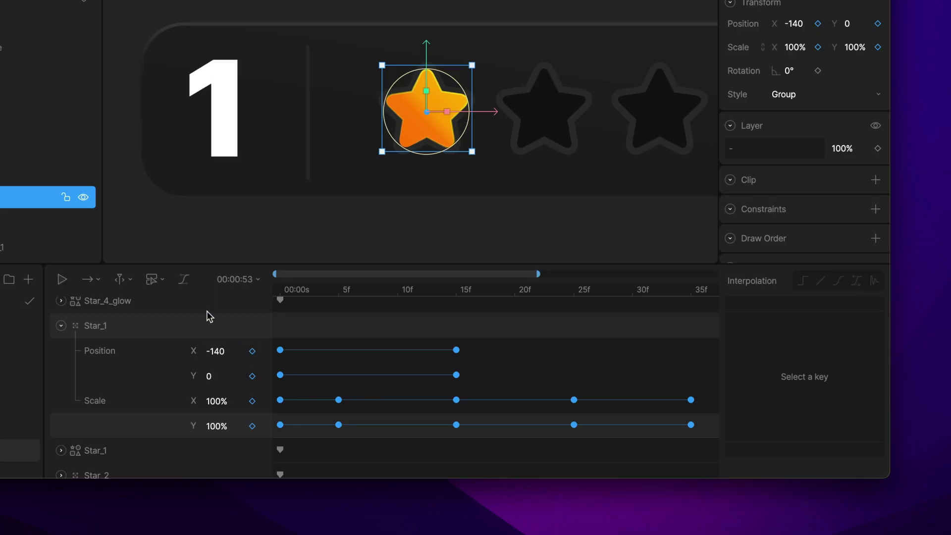
left_click(184, 280)
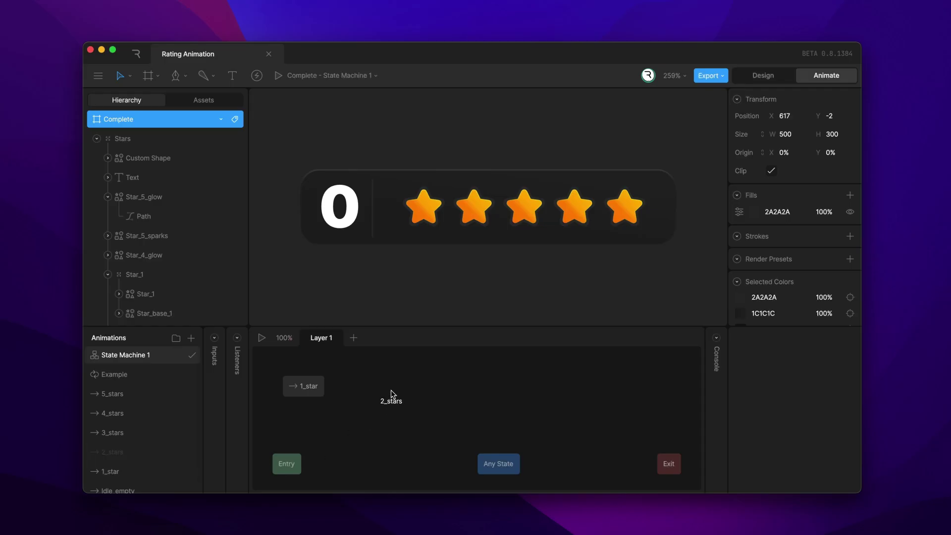
left_click_drag(392, 395, 387, 385)
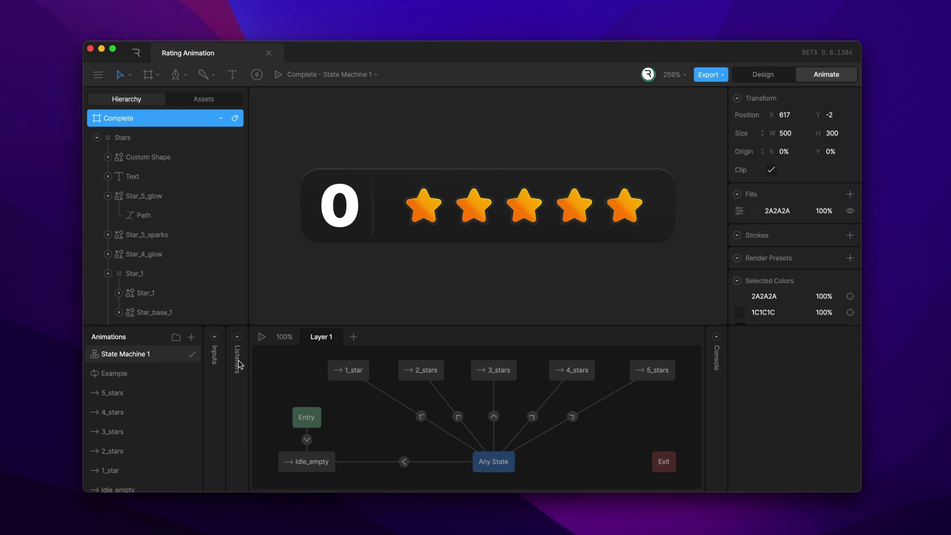
Step: Add a Number input named Rating to the state machine
left_click(216, 338)
left_click(302, 337)
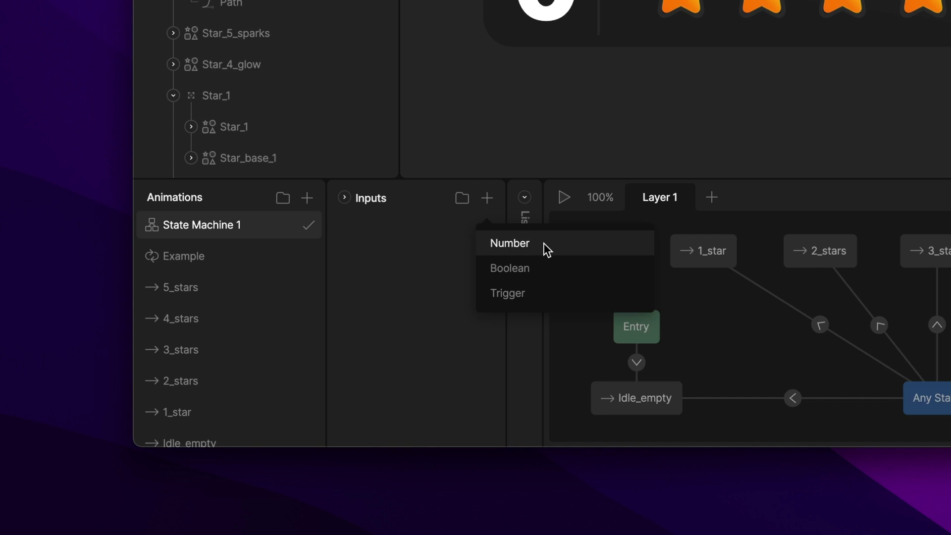
left_click(543, 243)
type("Rating")
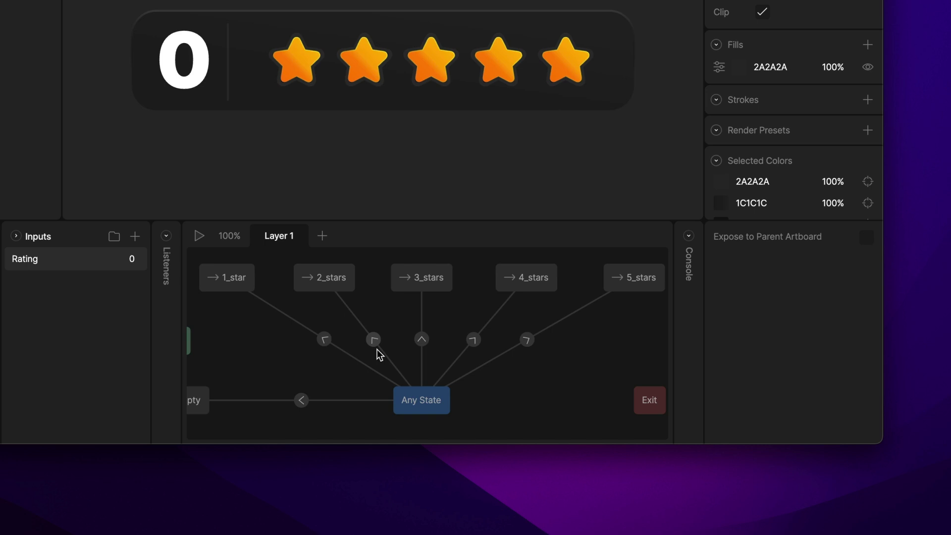
Step: Assign left-to-right Rating conditions to all Any State transitions, then check the Idle_empty transition
left_click_drag(551, 325, 301, 385)
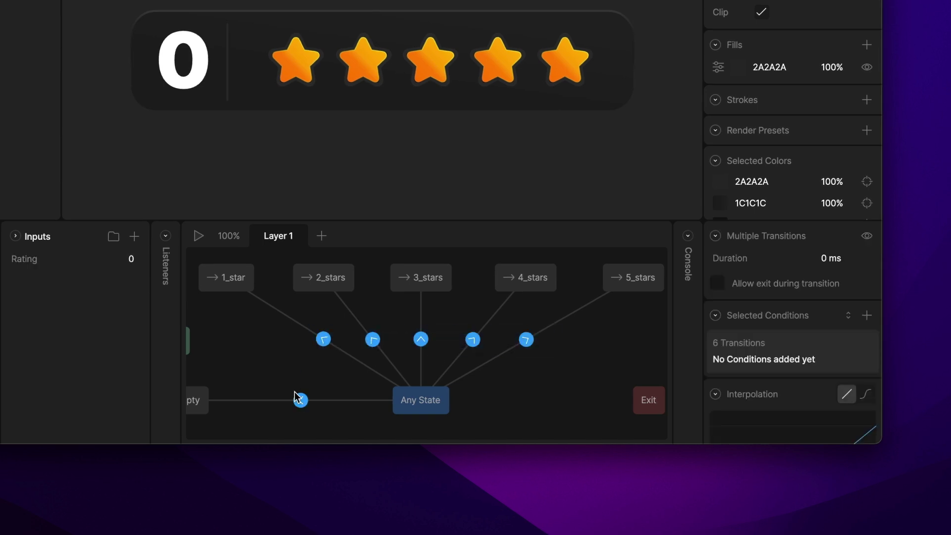
mouse_move(459, 372)
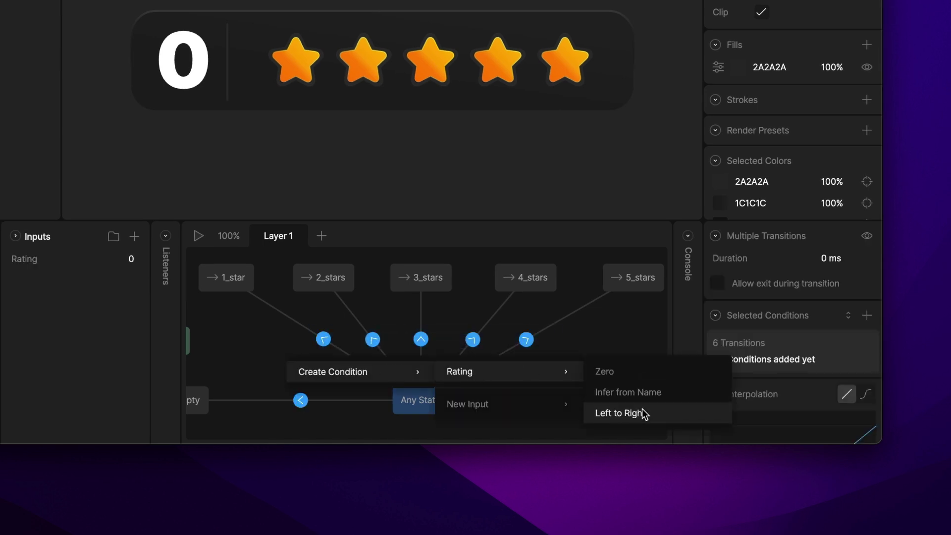
left_click(644, 415)
left_click(300, 400)
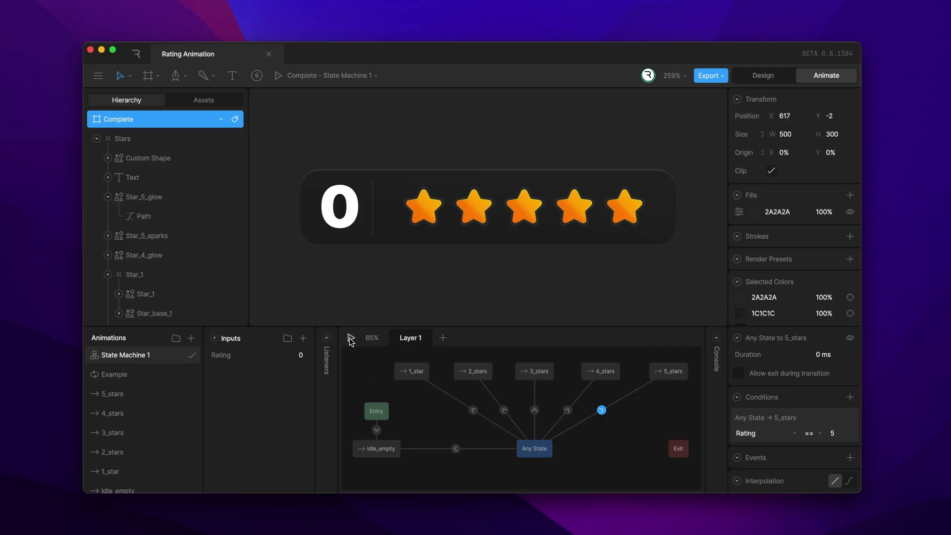
Step: Start the rating state machine, and view the Gunner unit in the game demo's Campaign
left_click(351, 340)
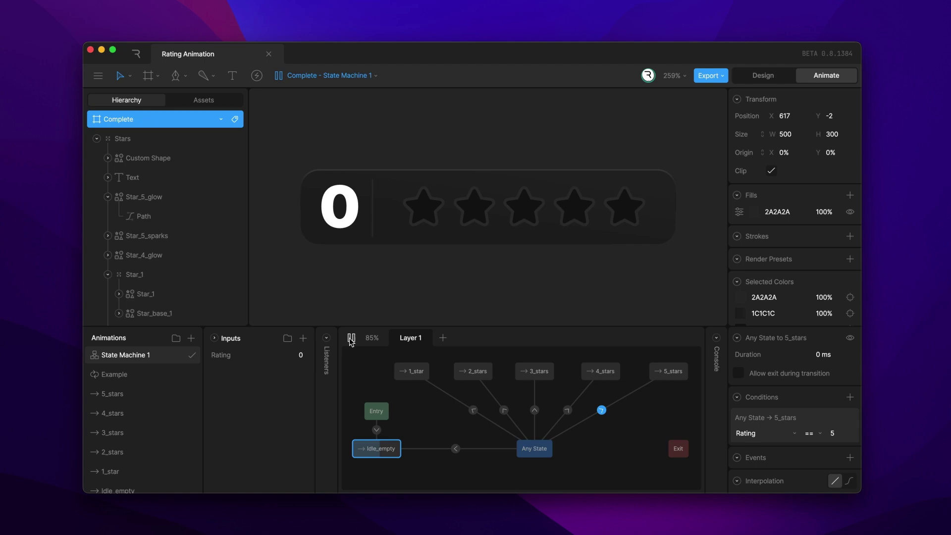
type("5")
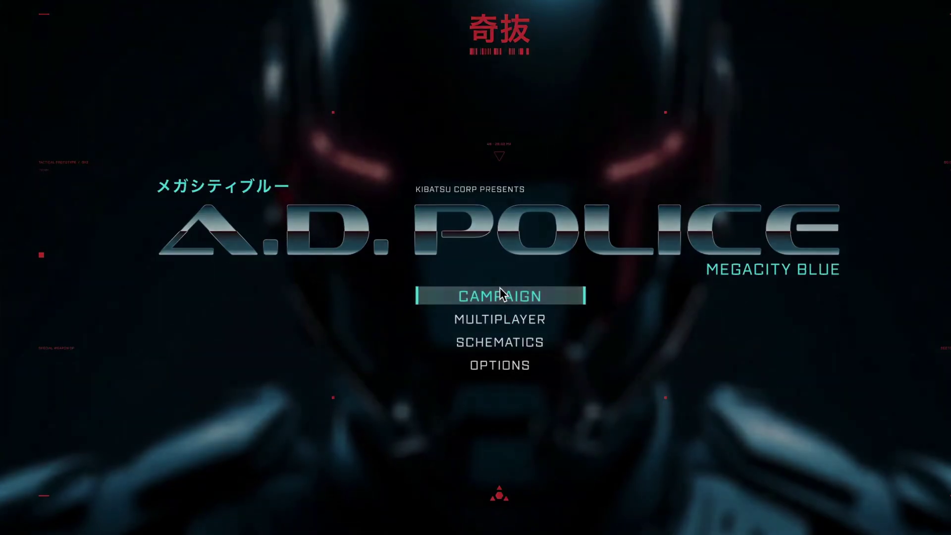
left_click(501, 289)
left_click(595, 178)
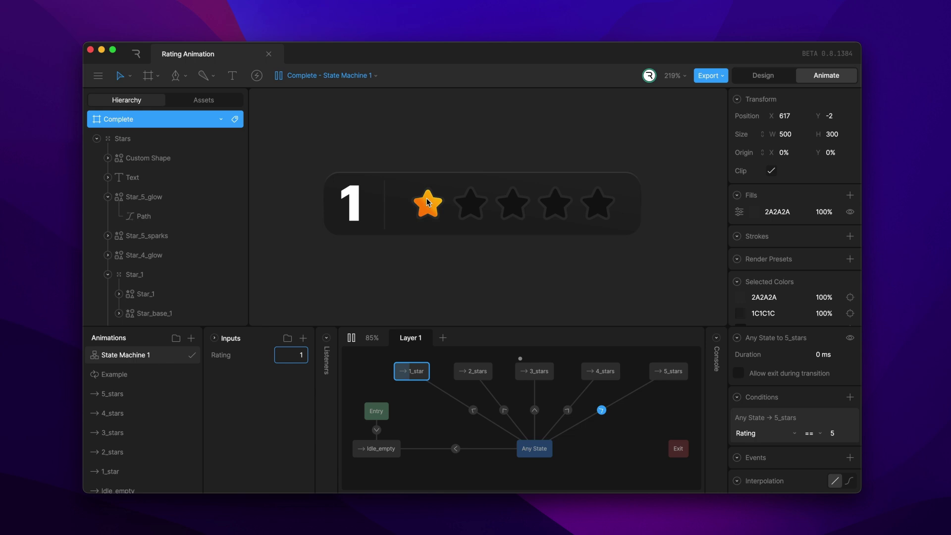
Step: Rate the star widget at two, then four, then five stars
left_click(468, 209)
left_click(553, 208)
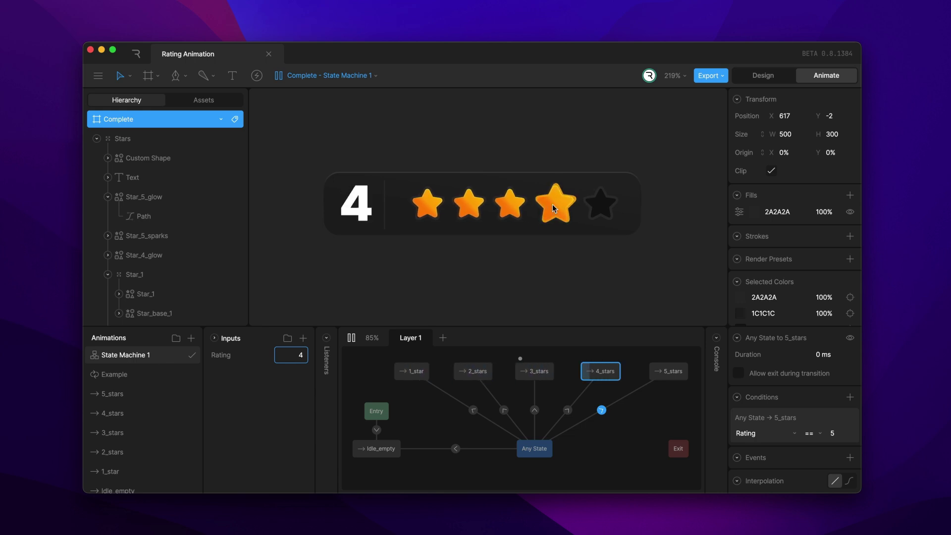
left_click(603, 212)
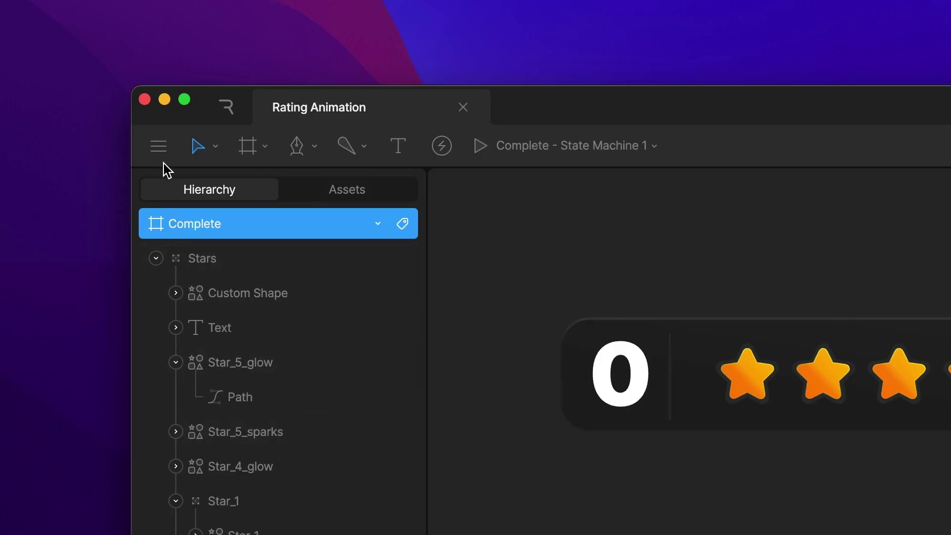
Step: Open the Rive Guide's Runtimes Getting Started page from the main menu
left_click(163, 153)
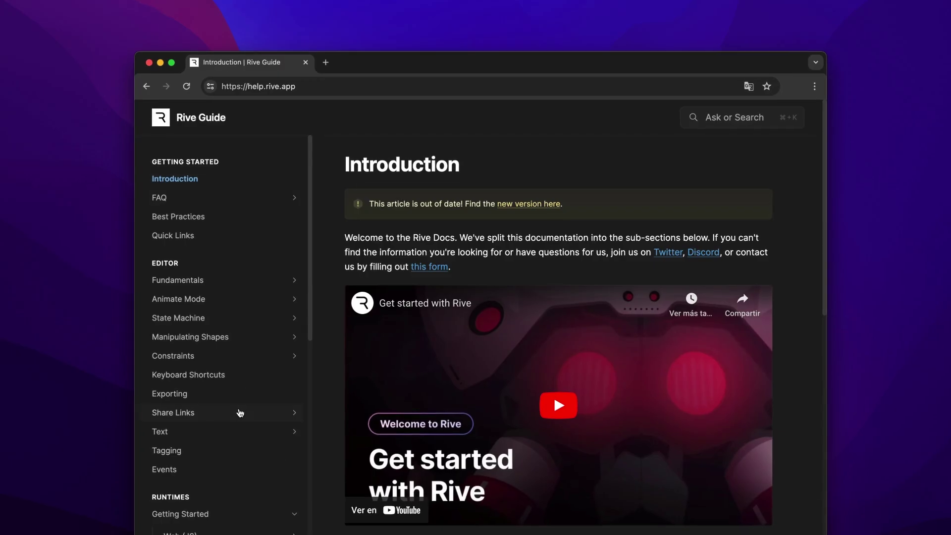
scroll(234, 406, "down", 3)
scroll(236, 414, "down", 4)
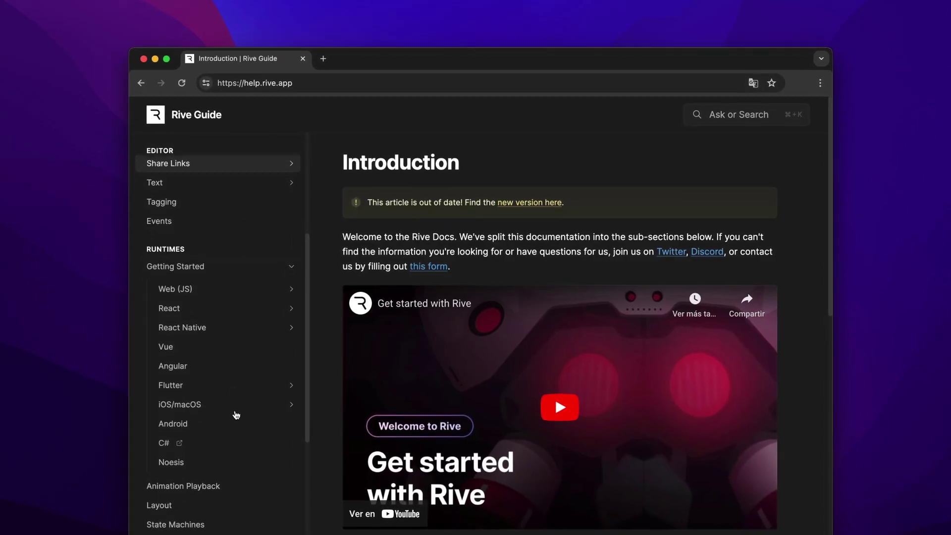
left_click(226, 269)
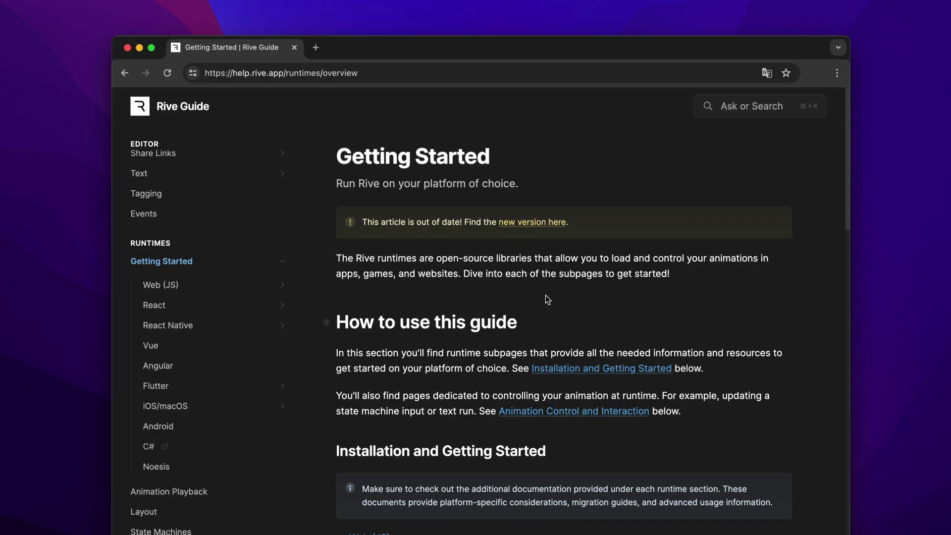
scroll(546, 295, "down", 3)
scroll(546, 298, "down", 3)
scroll(547, 300, "down", 2)
scroll(548, 299, "down", 4)
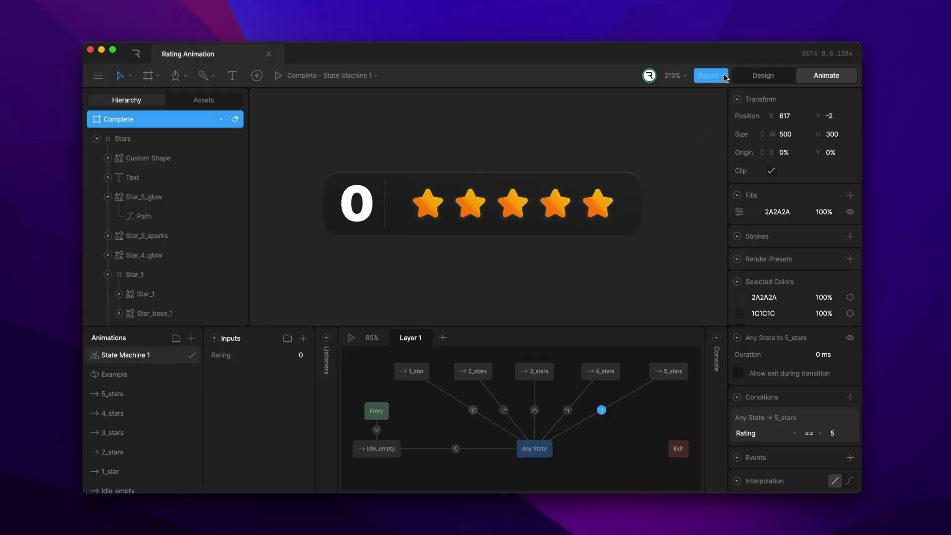
Step: Generate a share link for the Rating Animation
left_click(727, 78)
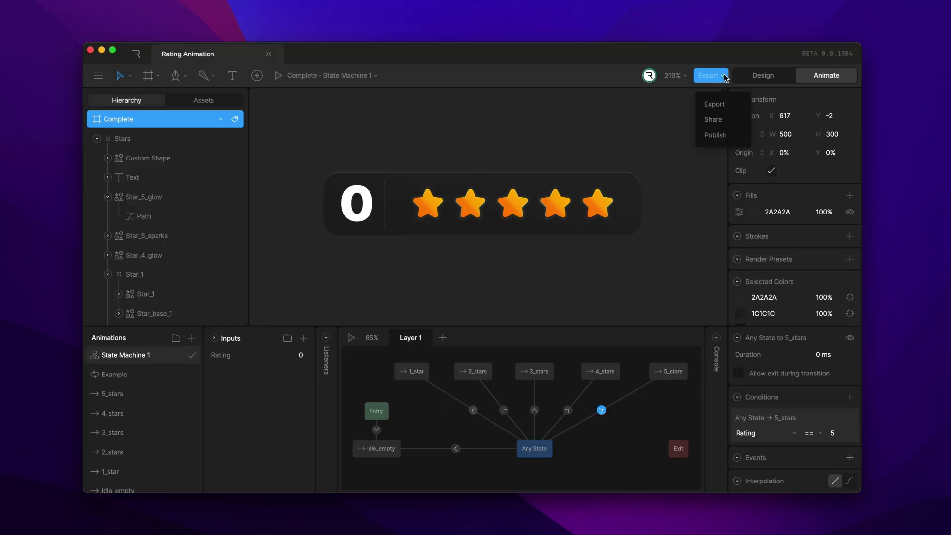
left_click(725, 120)
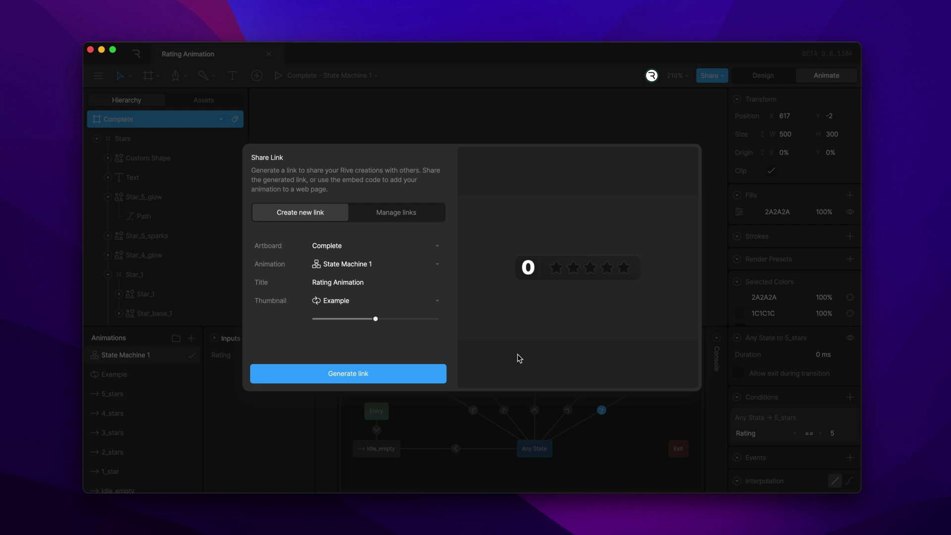
left_click(416, 375)
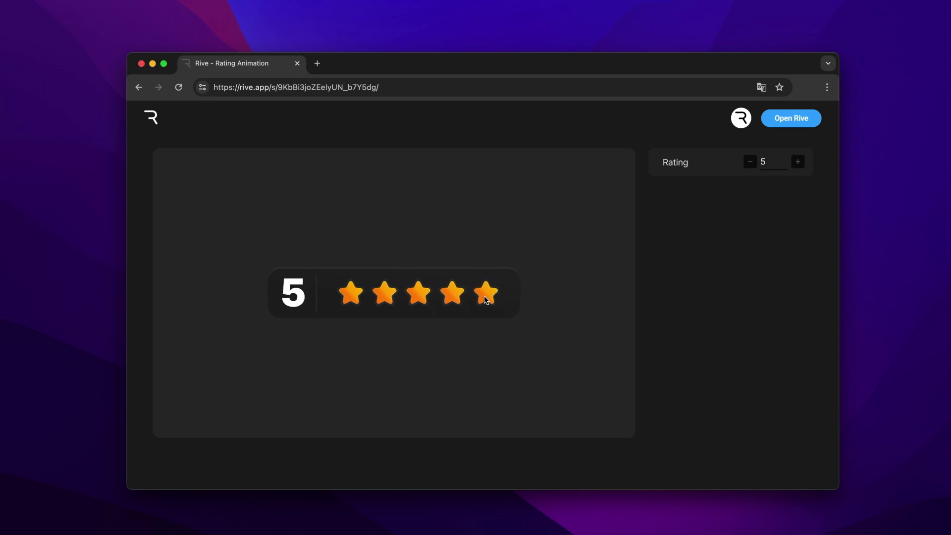
Step: Queue the Wonder boy Run animation for rendering and choose a video format
left_click(99, 77)
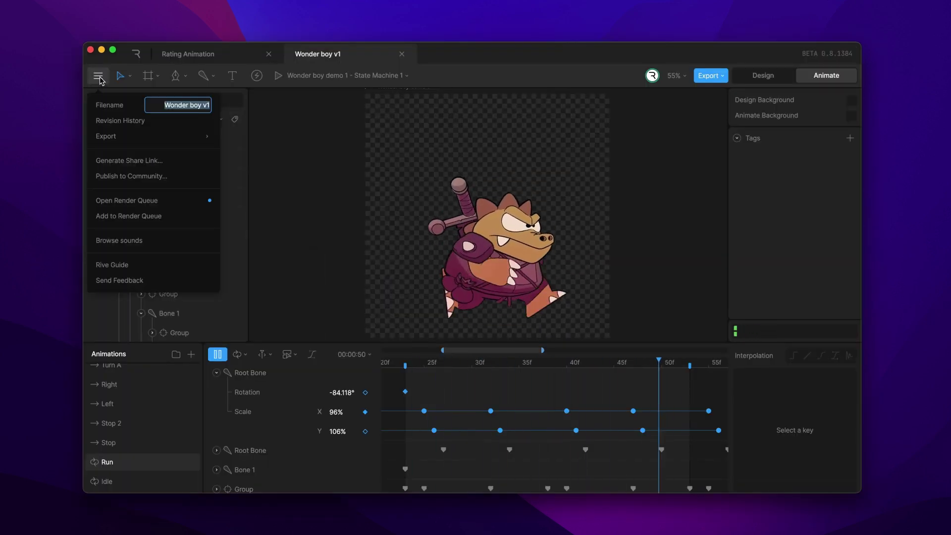
left_click(130, 215)
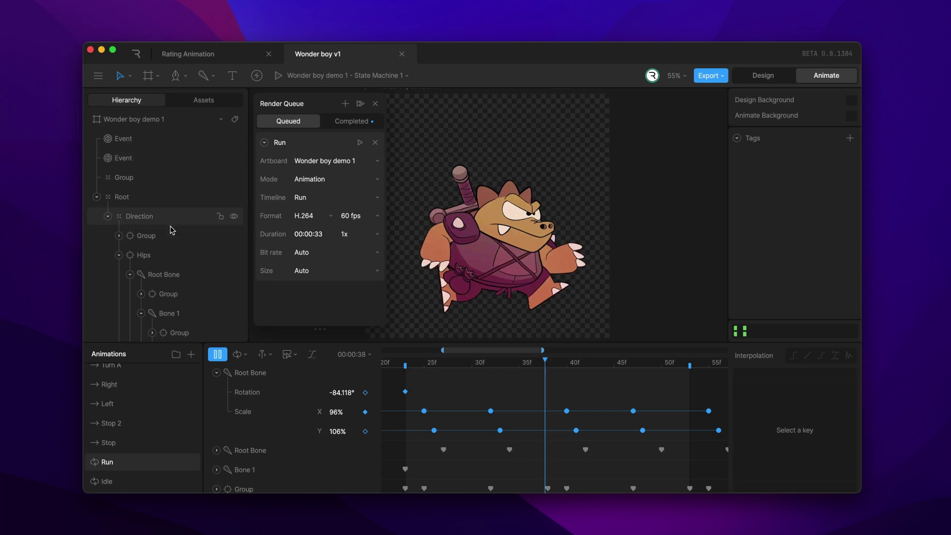
left_click(312, 216)
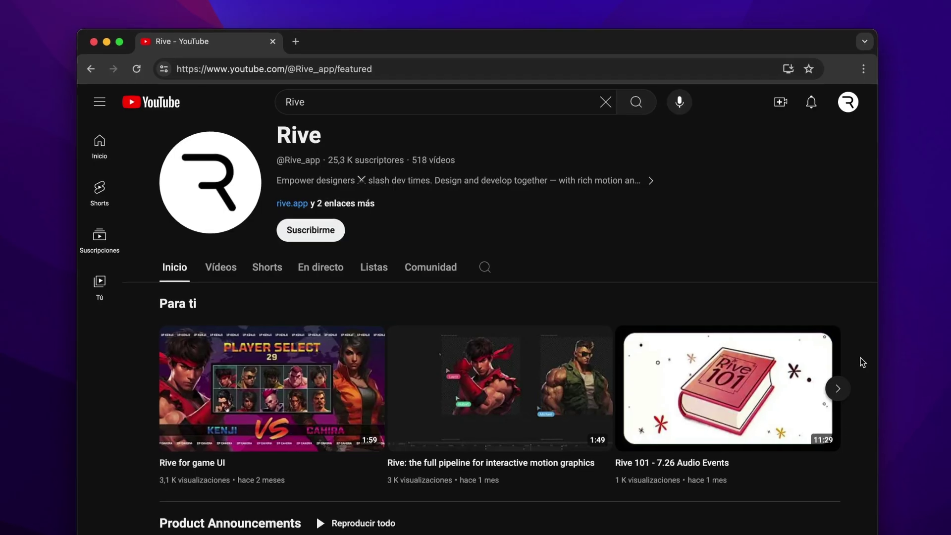
scroll(861, 358, "down", 2)
scroll(857, 357, "down", 5)
scroll(850, 355, "down", 5)
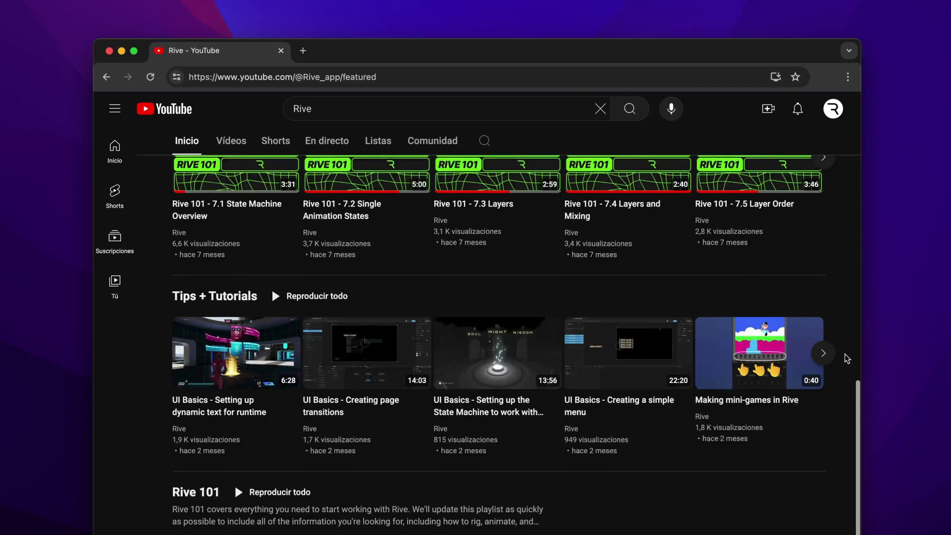
scroll(845, 358, "down", 2)
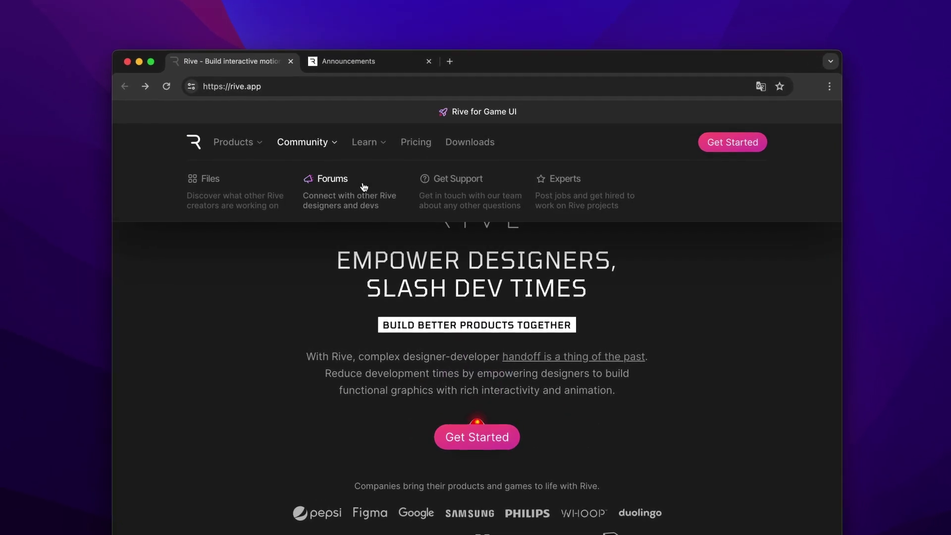
Step: Check the forum Announcements, then open the Rive 101 playlist on YouTube
left_click(363, 187)
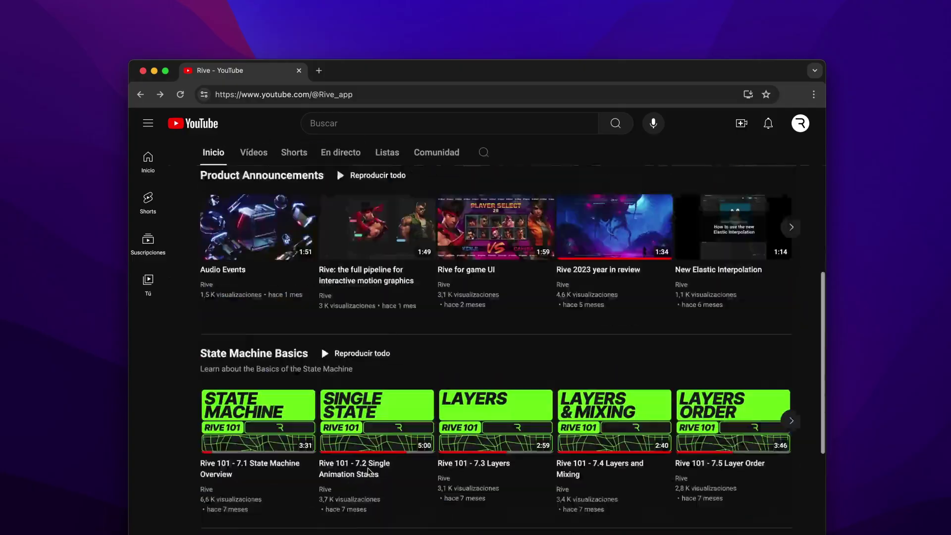
scroll(281, 468, "down", 3)
scroll(282, 468, "down", 2)
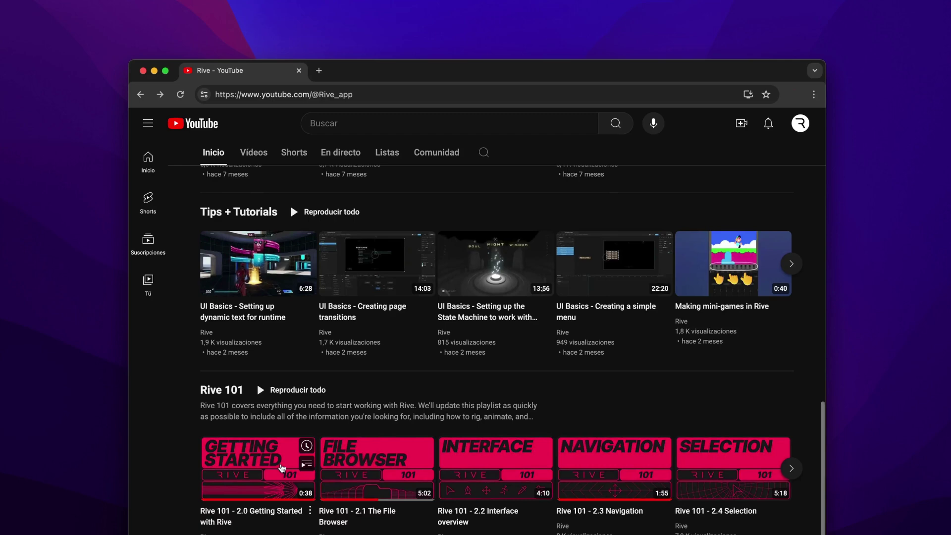
left_click(221, 396)
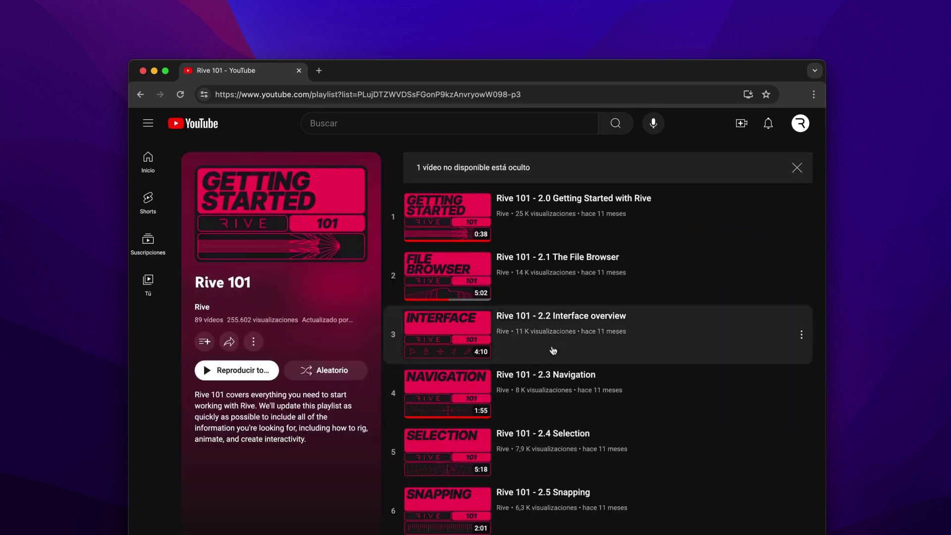
scroll(601, 461, "down", 1)
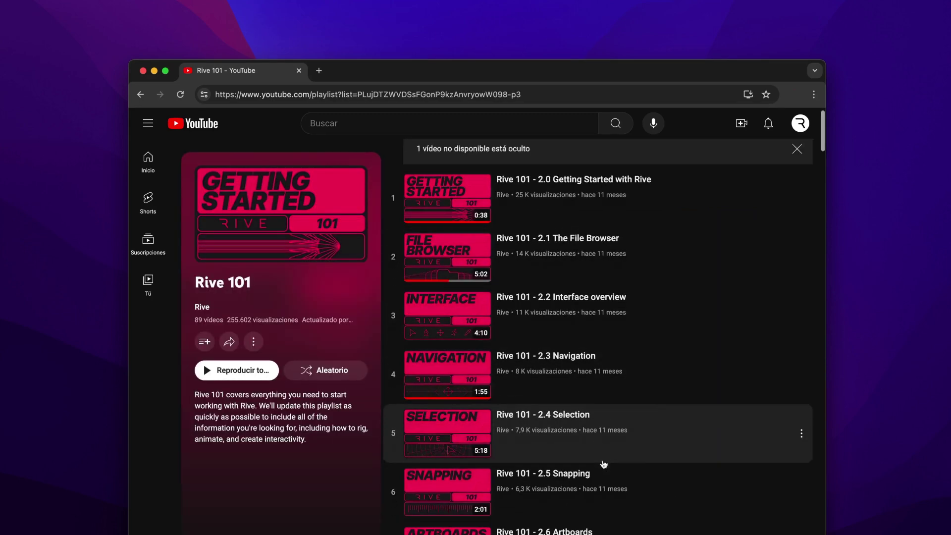
scroll(600, 461, "down", 4)
scroll(602, 462, "down", 2)
scroll(604, 463, "down", 2)
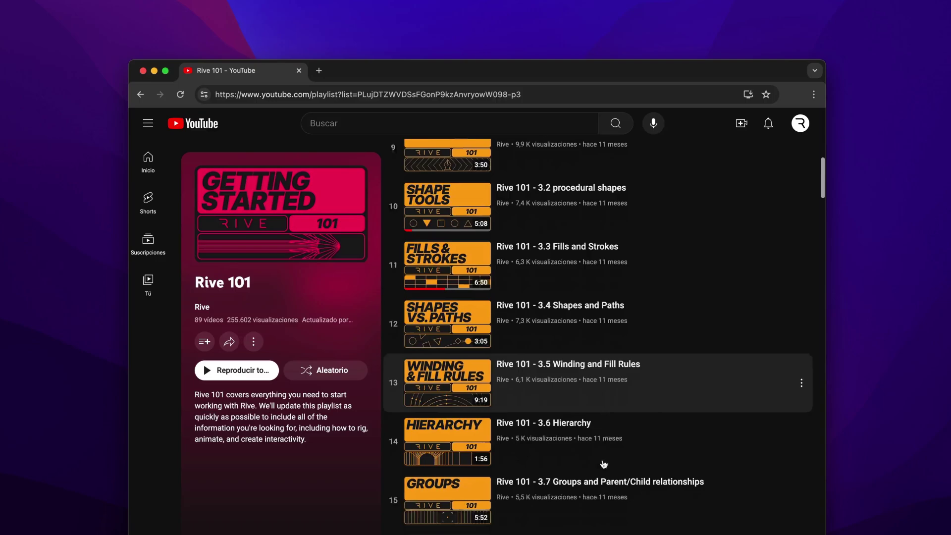